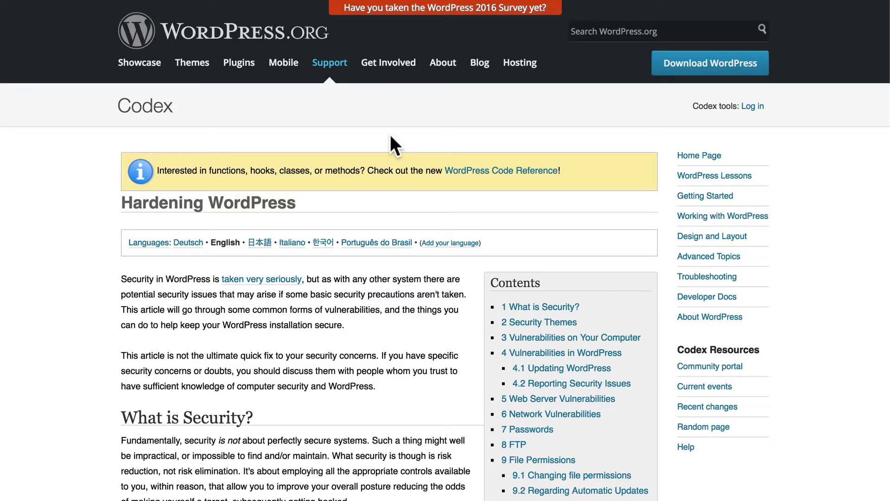
# Scroll through the Hardening WordPress Codex article to review it.
pyautogui.scroll(-10, 391, 134)
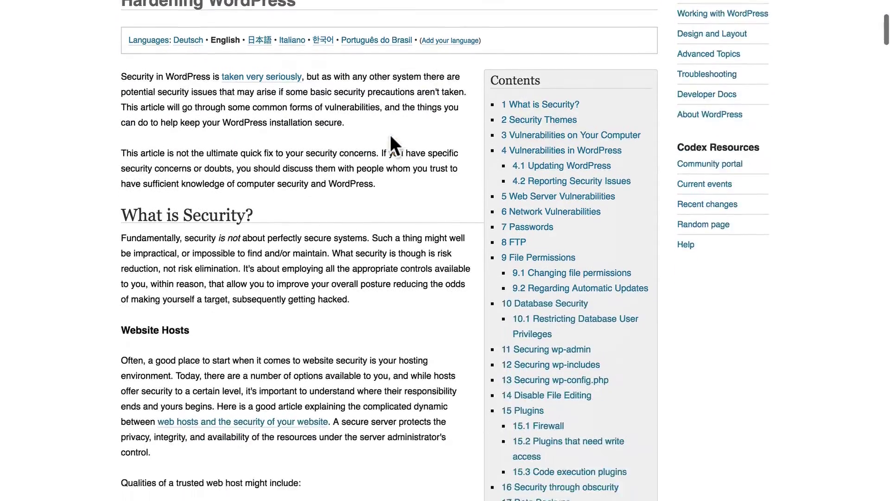
pyautogui.scroll(-10, 391, 134)
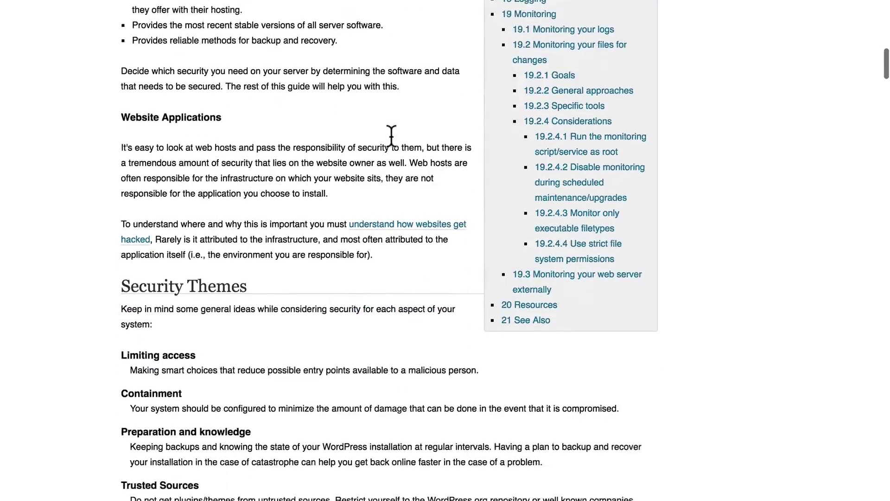
pyautogui.scroll(-5, 391, 136)
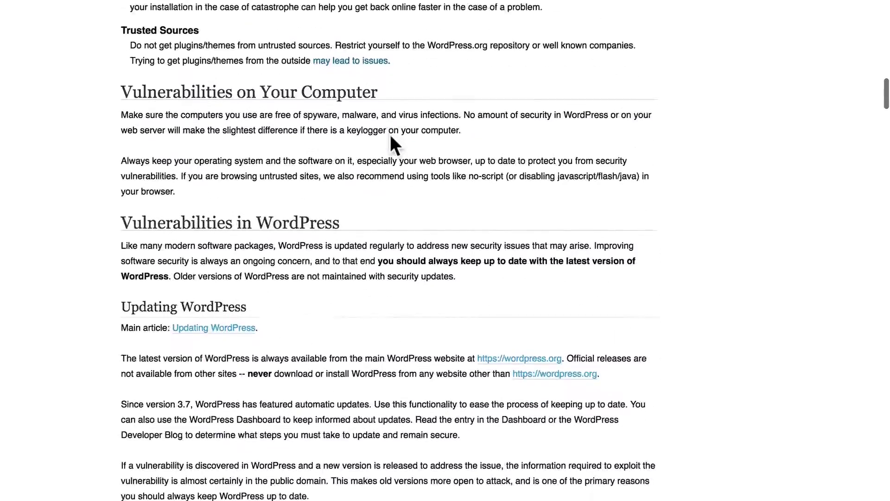
pyautogui.scroll(20, 391, 136)
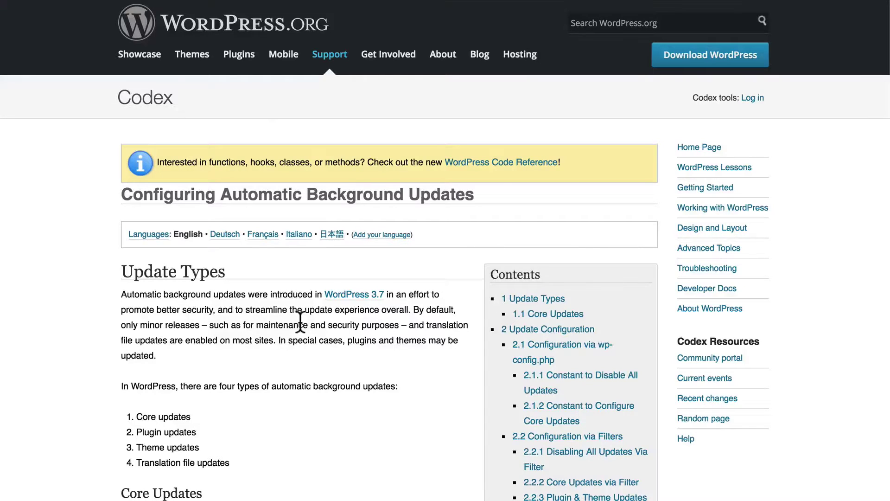
pyautogui.scroll(-5, 300, 323)
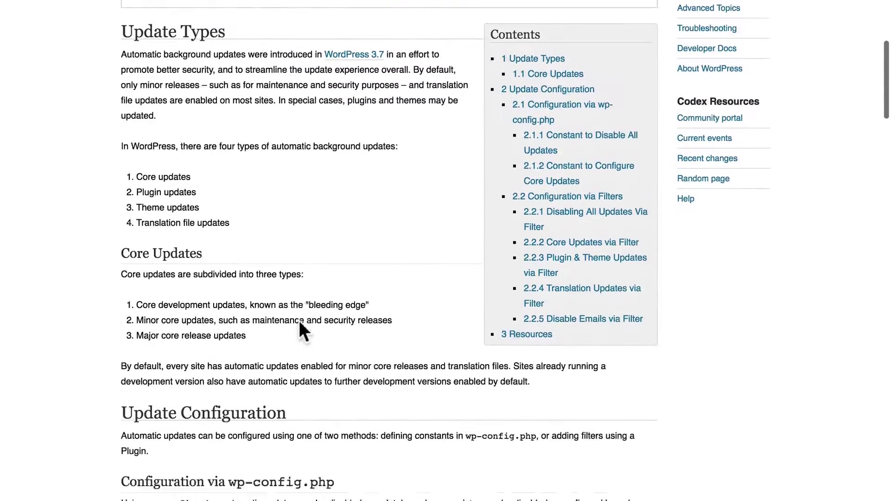
pyautogui.scroll(-2, 300, 324)
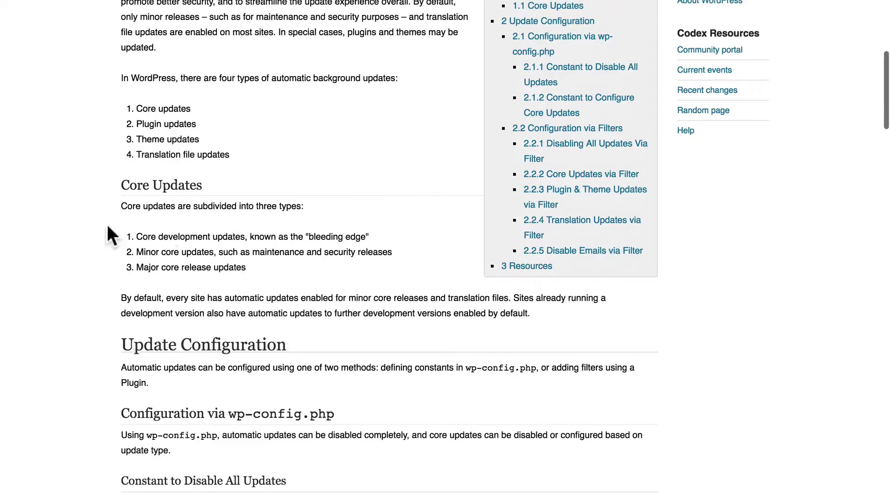
pyautogui.scroll(-1, 433, 286)
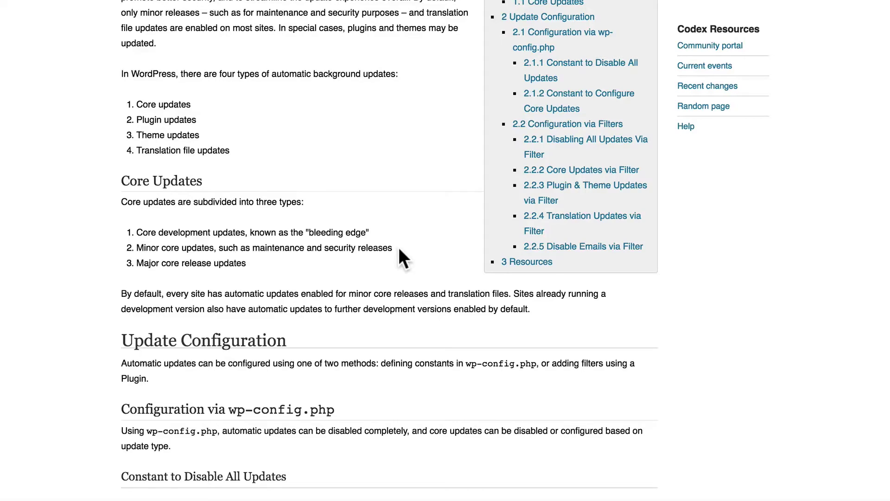
pyautogui.scroll(1, 270, 268)
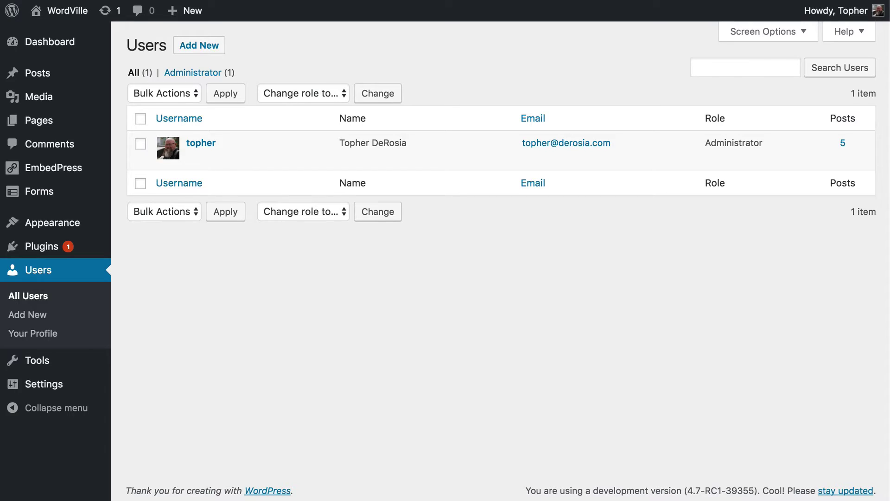
# Start a new user with a generated, revealed password, then erase its last characters.
pyautogui.click(206, 45)
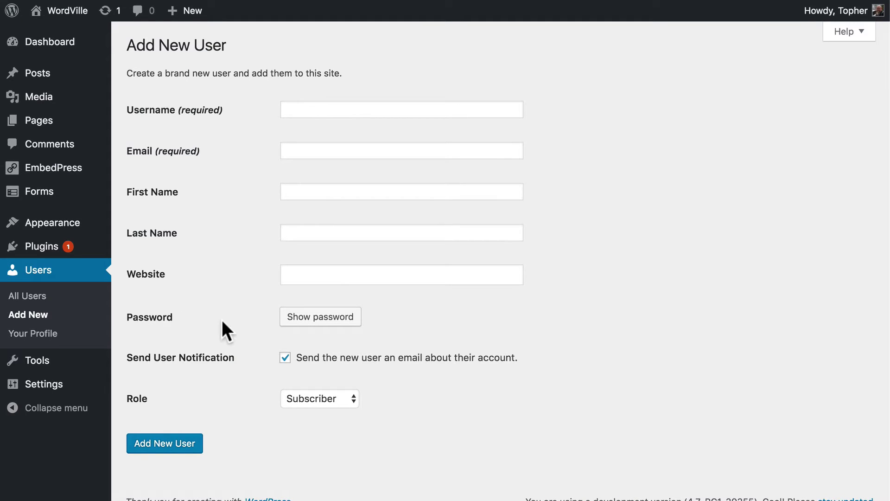
pyautogui.click(306, 317)
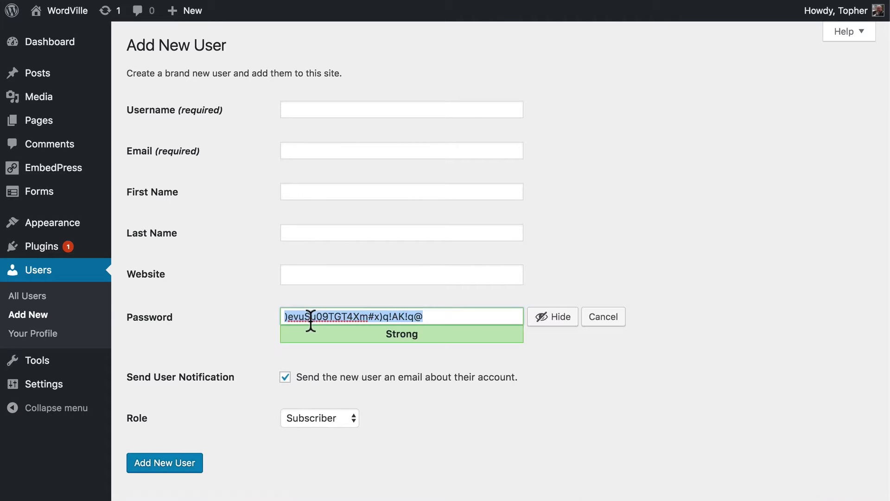
pyautogui.click(433, 317)
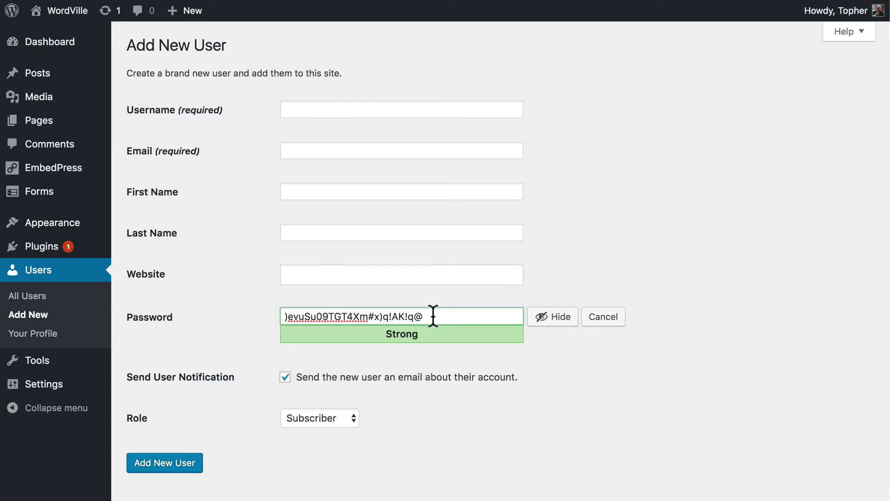
pyautogui.hotkey('shift', 'Left')
pyautogui.hotkey('shift', 'Left')
pyautogui.press('BackSpace')
pyautogui.press('BackSpace')
pyautogui.press('BackSpace')
pyautogui.press('BackSpace')
pyautogui.press('BackSpace')
pyautogui.press('BackSpace')
pyautogui.press('BackSpace')
pyautogui.press('BackSpace')
pyautogui.press('BackSpace')
pyautogui.press('BackSpace')
pyautogui.press('BackSpace')
pyautogui.press('BackSpace')
pyautogui.press('BackSpace')
pyautogui.press('BackSpace')
pyautogui.press('BackSpace')
pyautogui.press('BackSpace')
pyautogui.press('BackSpace')
pyautogui.press('BackSpace')
pyautogui.press('BackSpace')
pyautogui.press('BackSpace')
pyautogui.press('BackSpace')
pyautogui.press('BackSpace')
pyautogui.press('BackSpace')
pyautogui.press('BackSpace')
# Enter a simple weak password for the new user and confirm using it.
pyautogui.write('password')
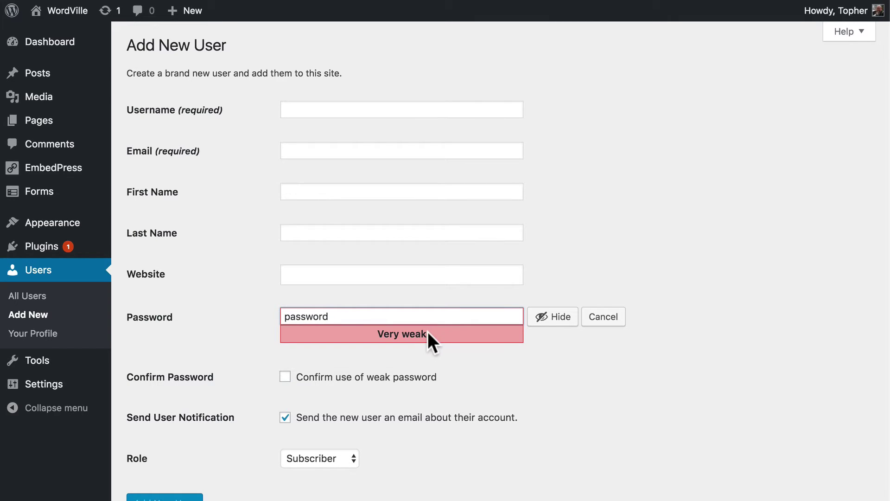
pyautogui.click(283, 376)
pyautogui.scroll(-1, 585, 393)
pyautogui.scroll(-2, 585, 393)
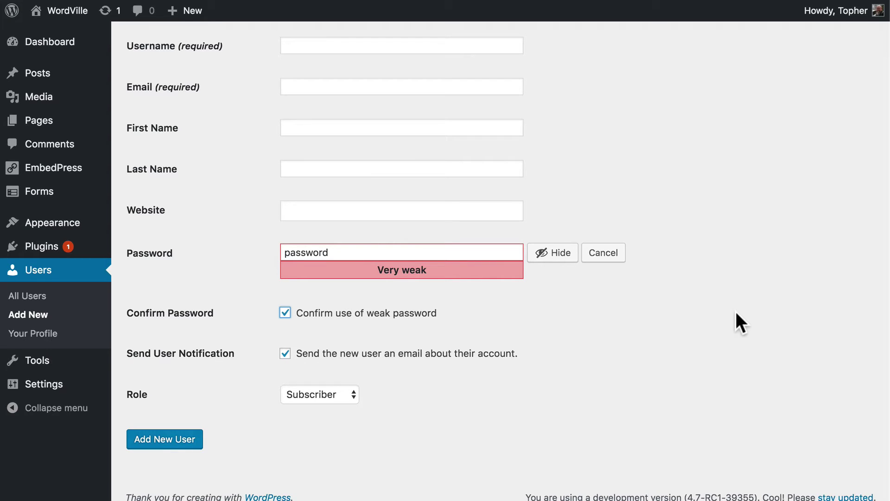
pyautogui.scroll(3, 750, 251)
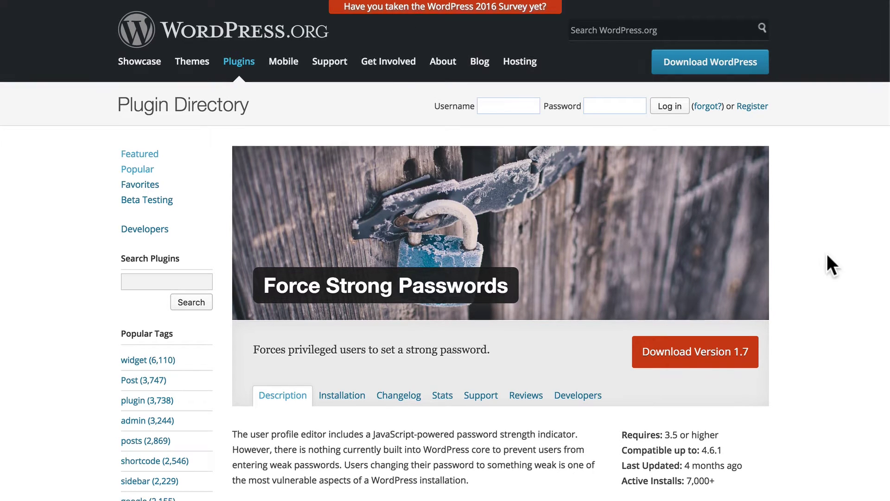
# Scroll through the Force Strong Passwords plugin page.
pyautogui.scroll(-10, 827, 255)
pyautogui.scroll(-6, 828, 258)
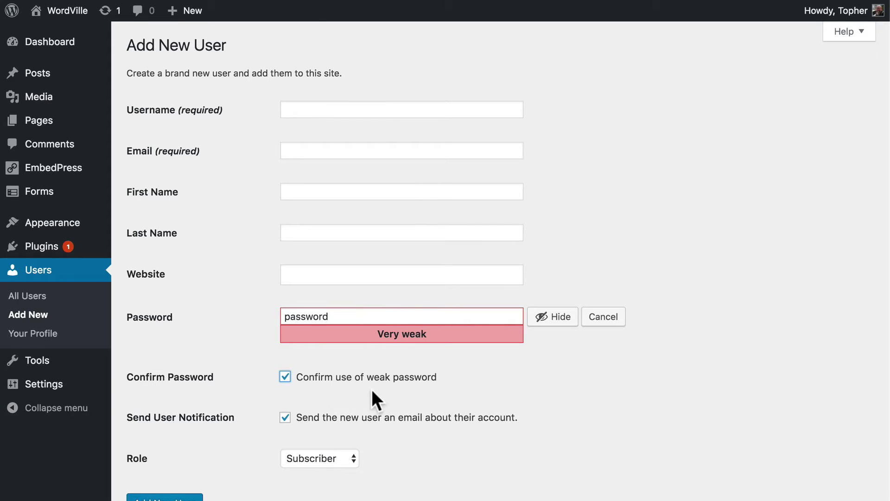
# Append random characters to the new user's password until it rates Strong.
pyautogui.click(444, 378)
pyautogui.doubleClick(376, 319)
pyautogui.click(376, 319)
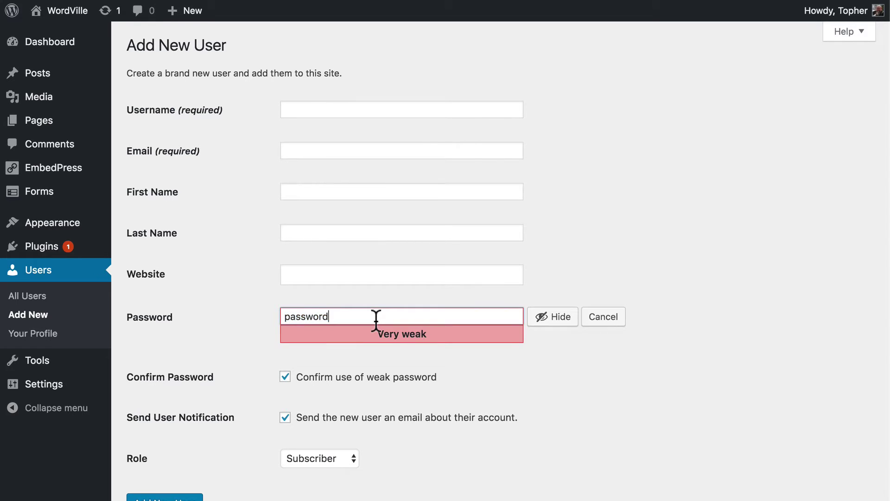
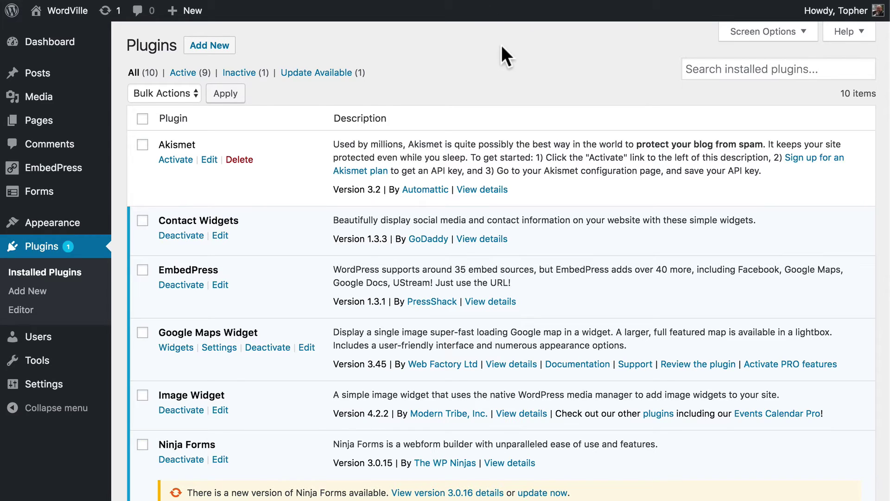
# Update Ninja Forms from 3.0.15 to 3.0.16 via its update notice.
pyautogui.scroll(-4, 501, 45)
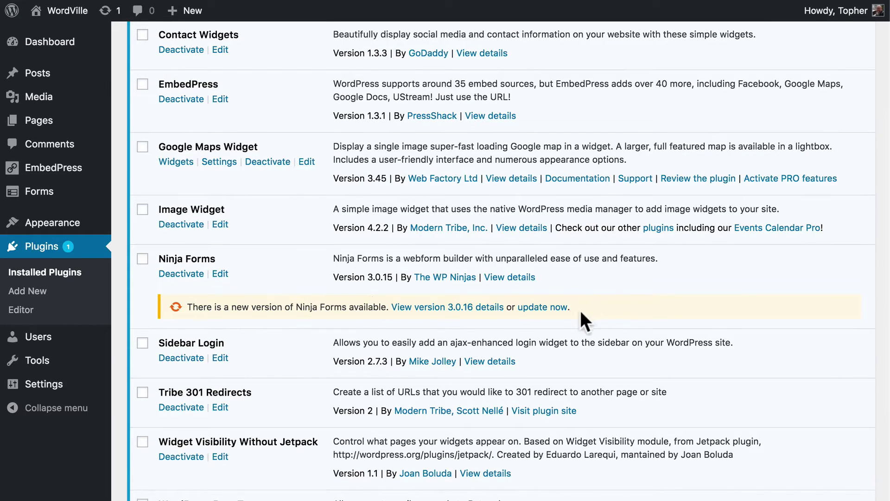
pyautogui.click(549, 307)
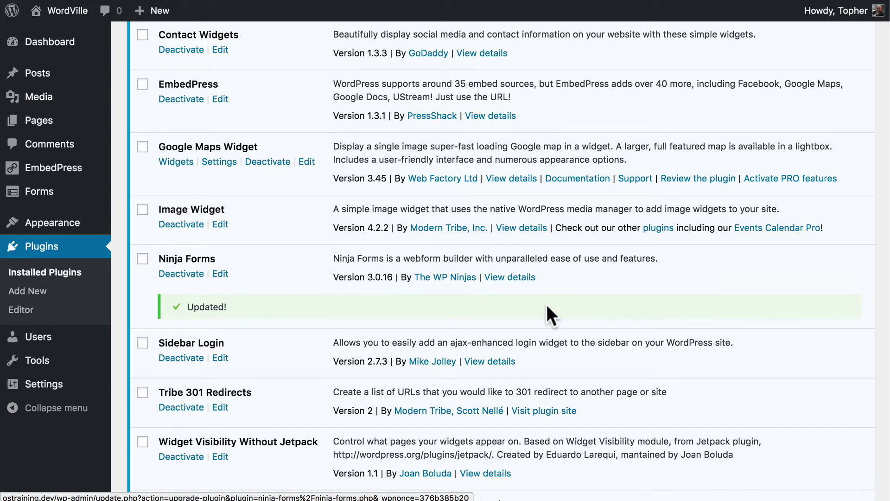
pyautogui.scroll(5, 546, 302)
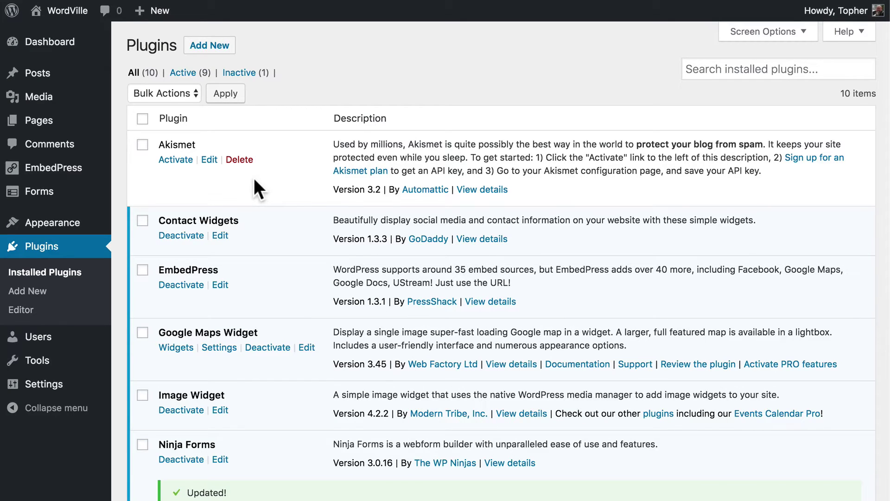
# Delete the inactive Akismet plugin and its data, then go to Appearance > Themes.
pyautogui.click(241, 159)
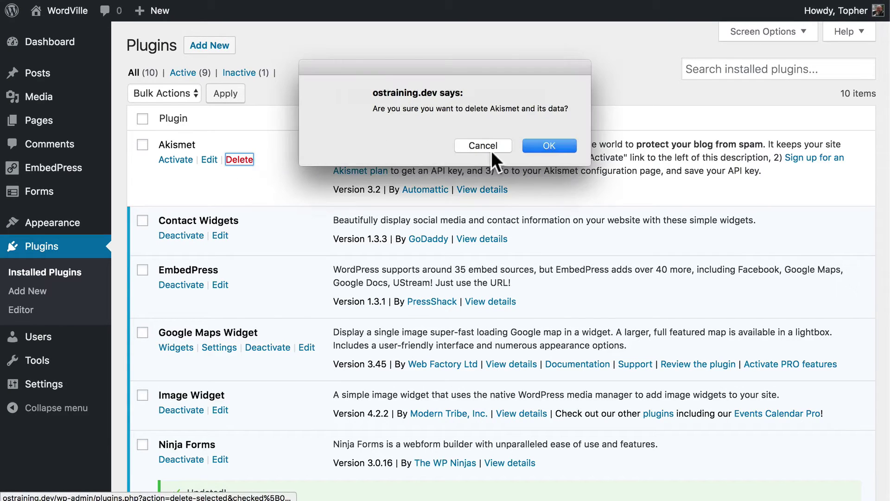
pyautogui.click(542, 142)
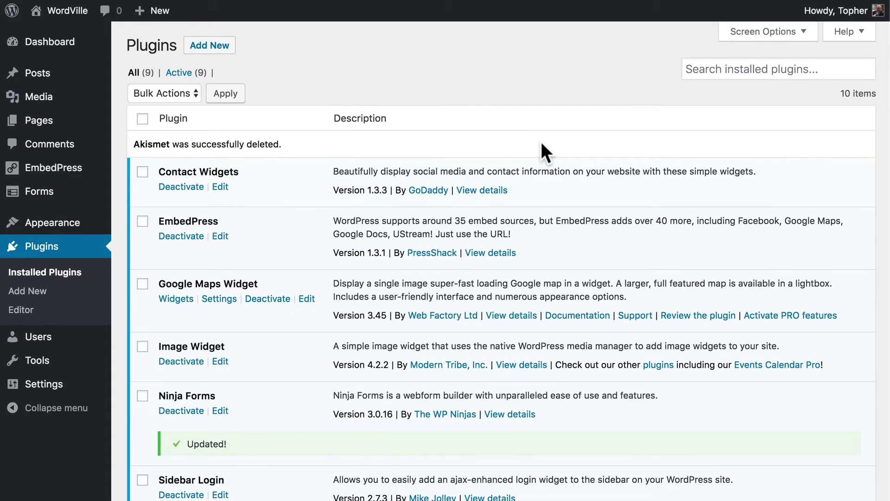
pyautogui.scroll(-5, 542, 143)
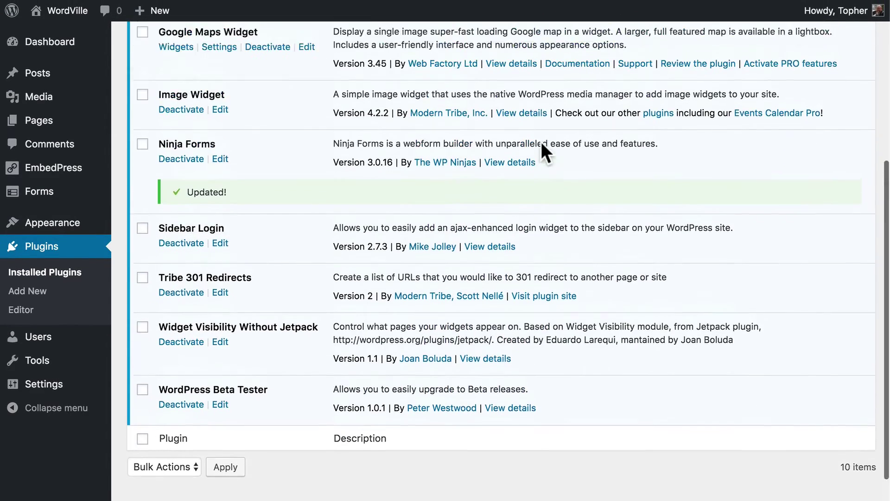
pyautogui.scroll(5, 541, 141)
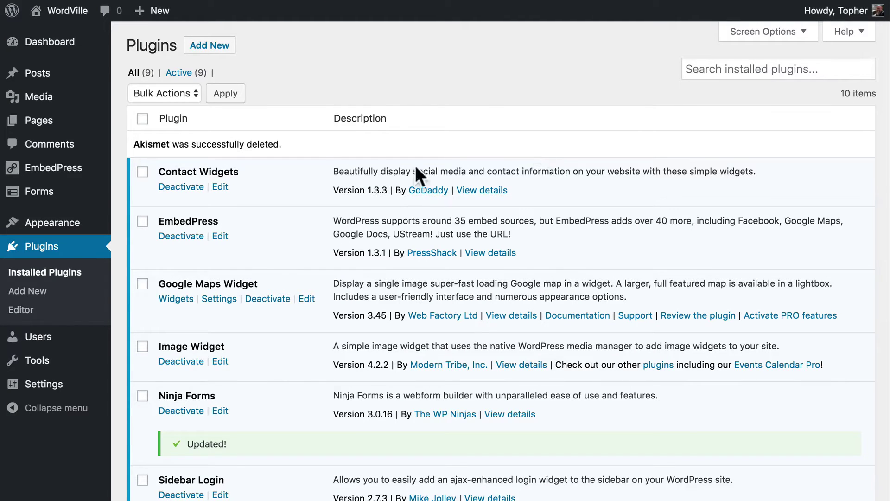
pyautogui.moveTo(69, 222)
pyautogui.click(139, 226)
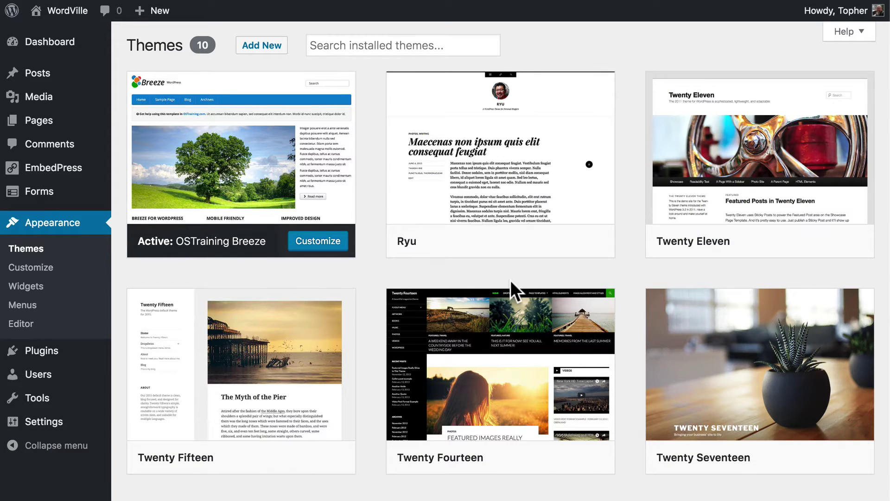
# Go to the admin Dashboard home page showing the At a Glance summary.
pyautogui.scroll(-1, 527, 276)
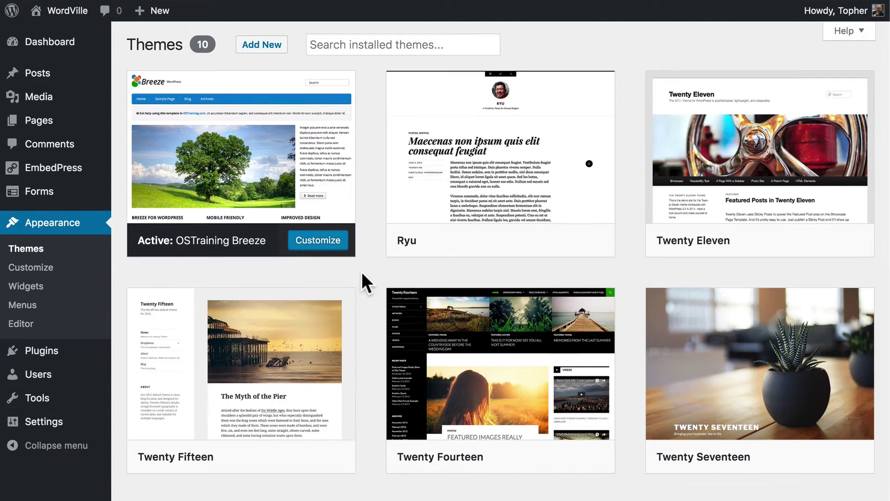
pyautogui.scroll(1, 360, 271)
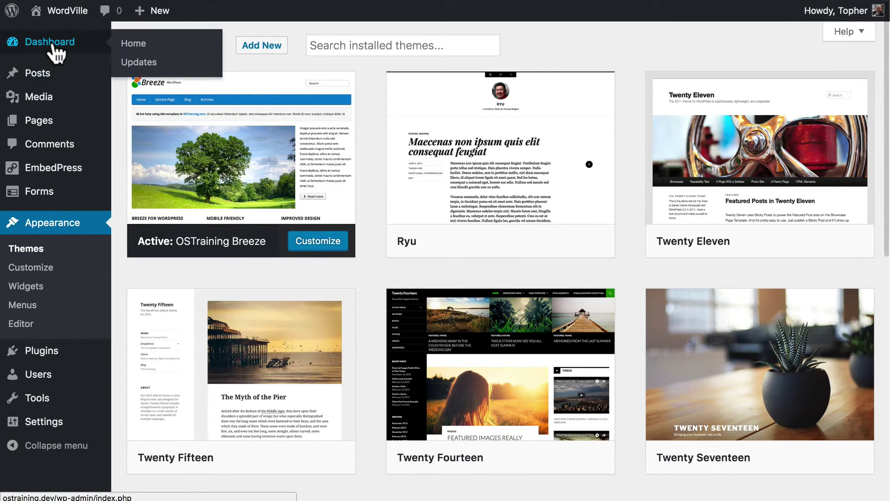
pyautogui.click(52, 46)
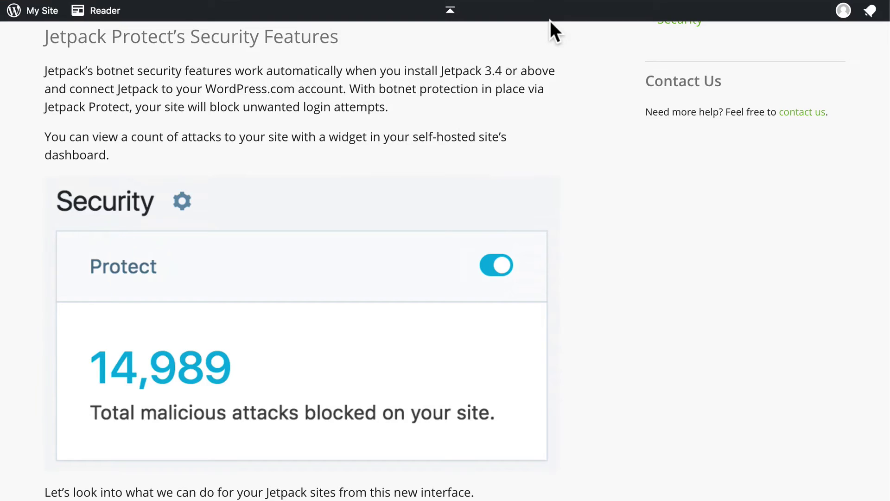
# Scroll through the Jetpack Protect support article down to its IP whitelisting settings.
pyautogui.scroll(5, 550, 20)
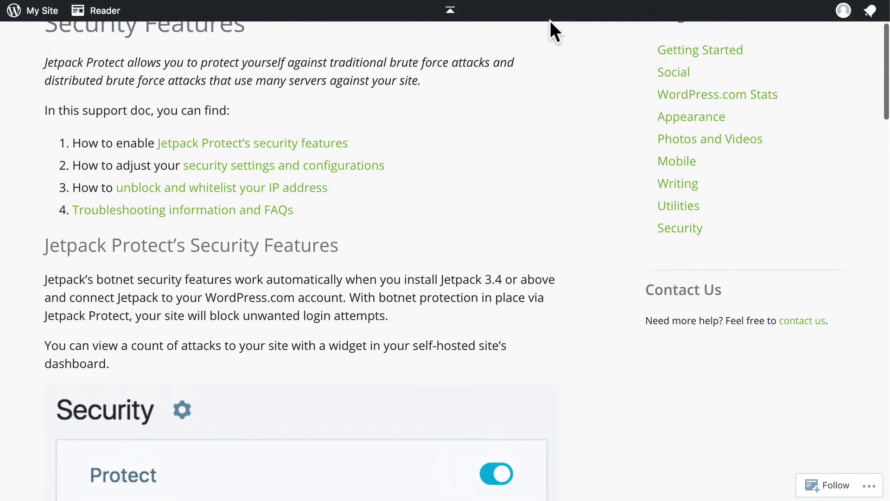
pyautogui.scroll(1, 550, 20)
pyautogui.scroll(-3, 550, 20)
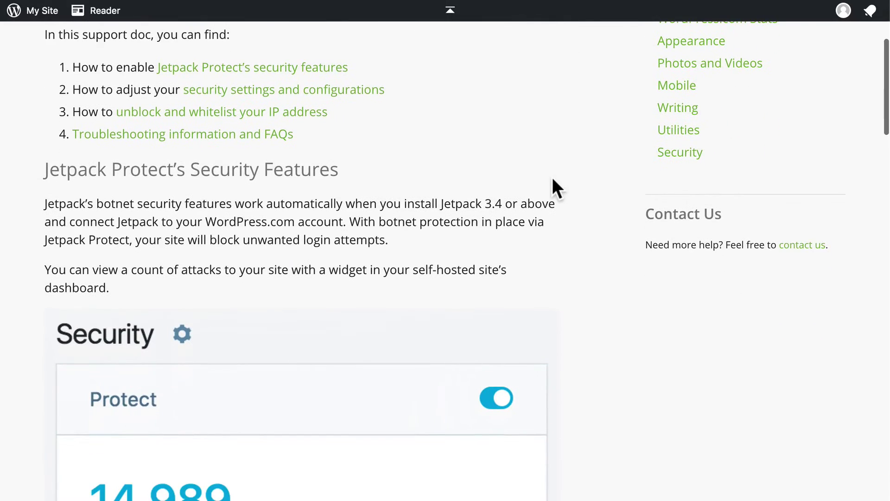
pyautogui.scroll(-3, 552, 178)
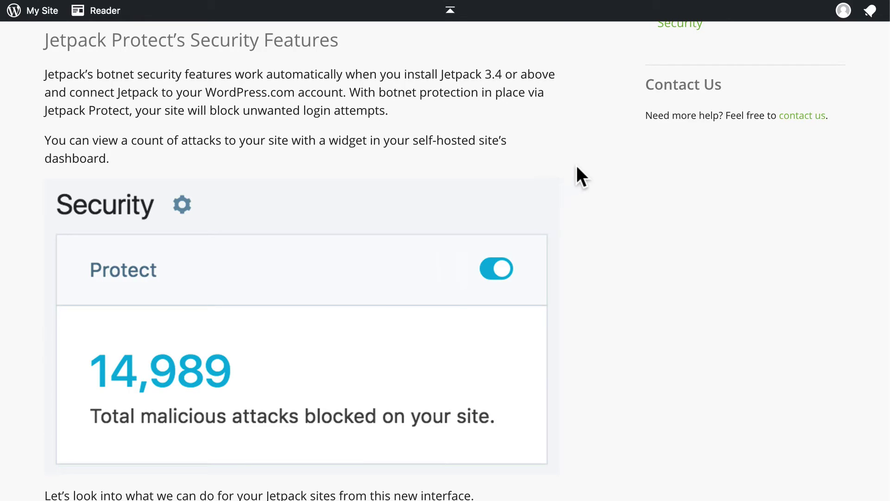
pyautogui.scroll(-7, 577, 167)
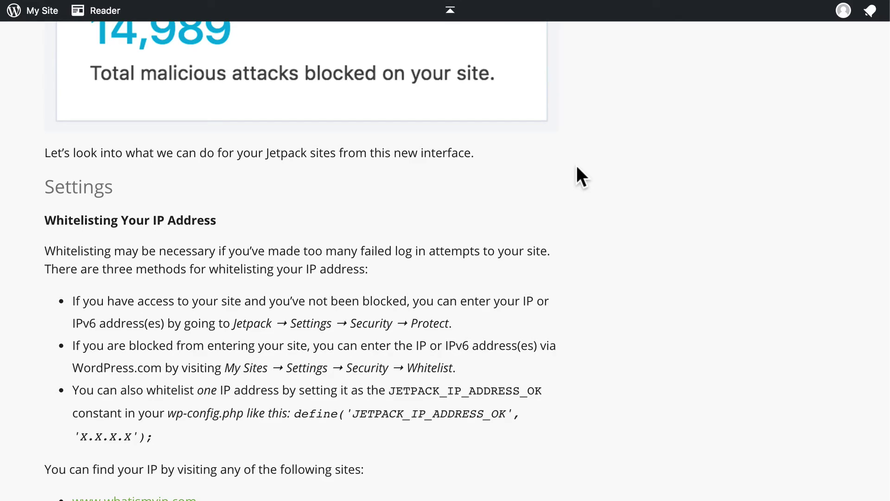
# Scroll to the Protect Whitelist Management example, then jump back to the article's top.
pyautogui.scroll(-7, 578, 168)
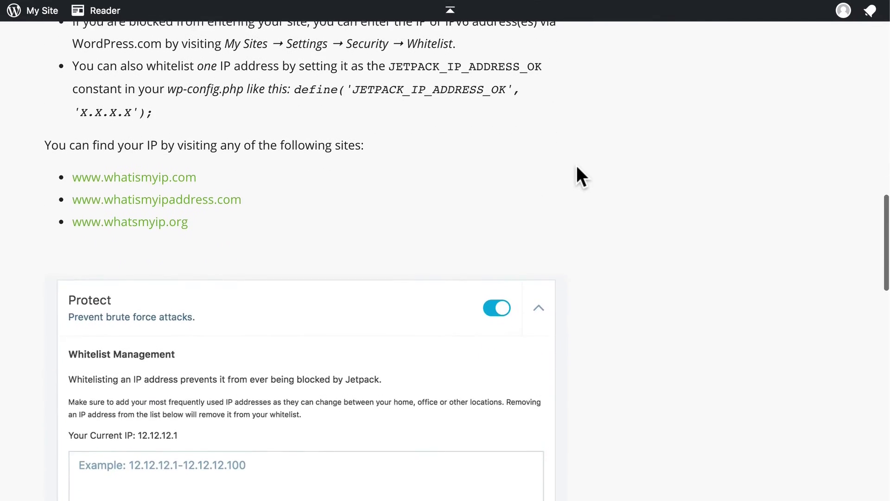
pyautogui.scroll(-1, 576, 165)
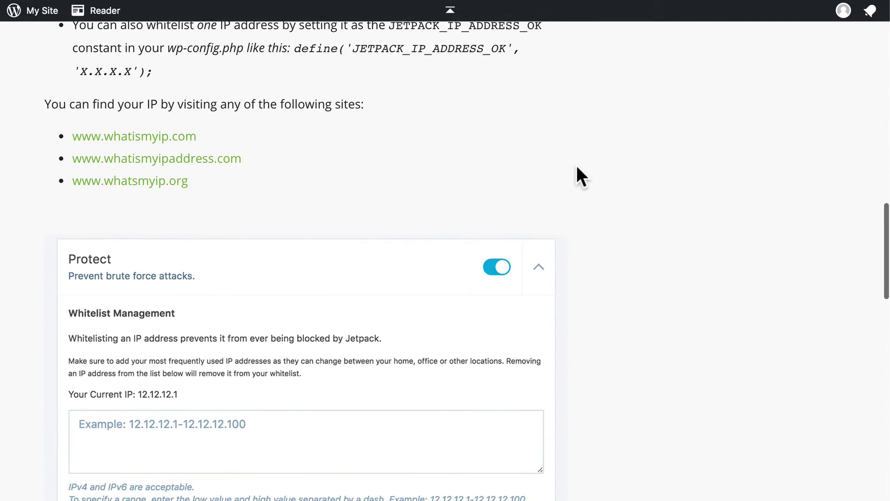
pyautogui.scroll(-1, 577, 165)
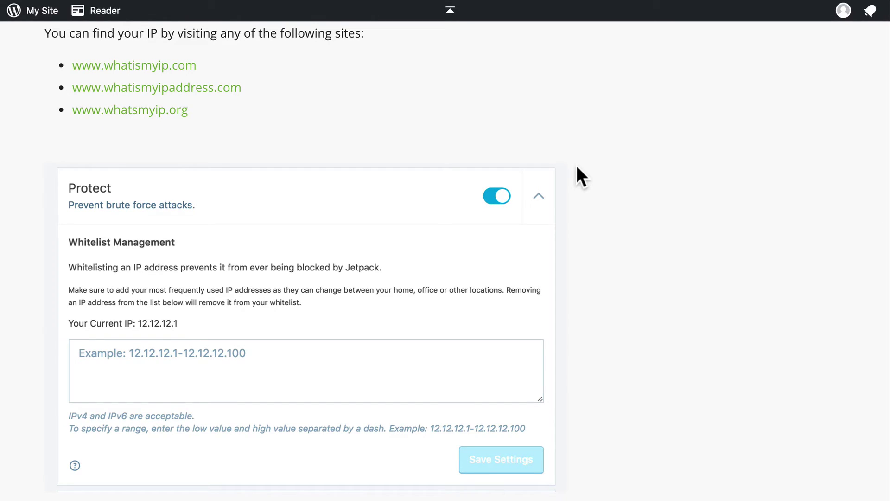
pyautogui.scroll(-1, 577, 166)
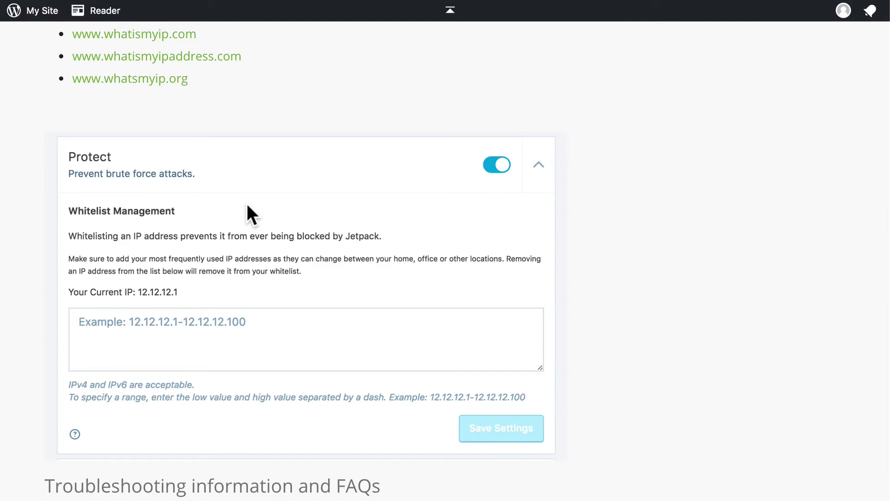
pyautogui.click(450, 10)
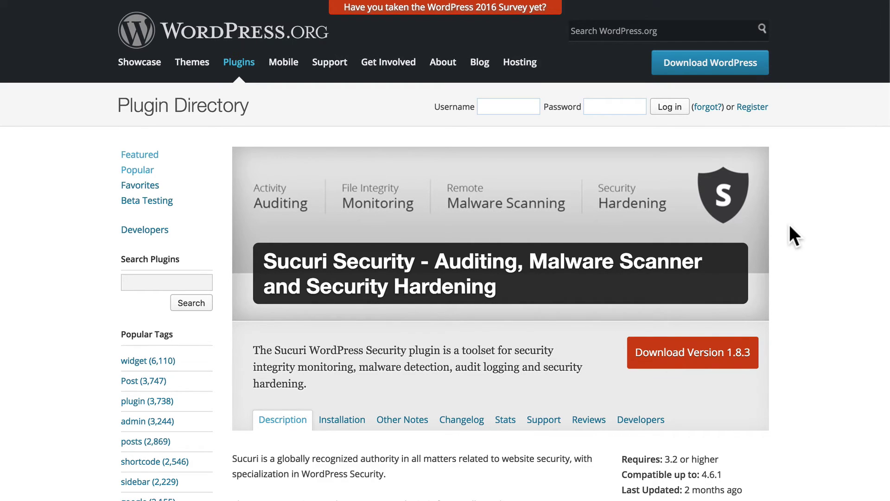
pyautogui.scroll(-6, 789, 224)
pyautogui.scroll(-7, 789, 226)
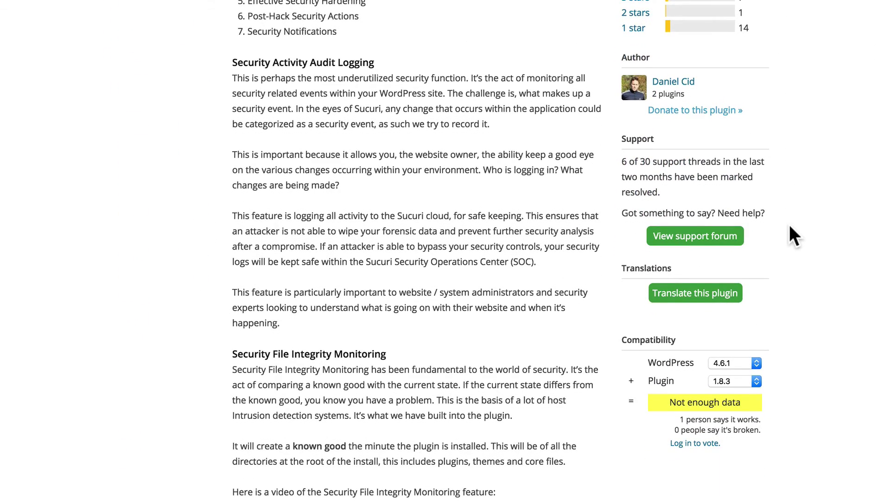
pyautogui.scroll(-8, 789, 224)
pyautogui.scroll(-12, 788, 224)
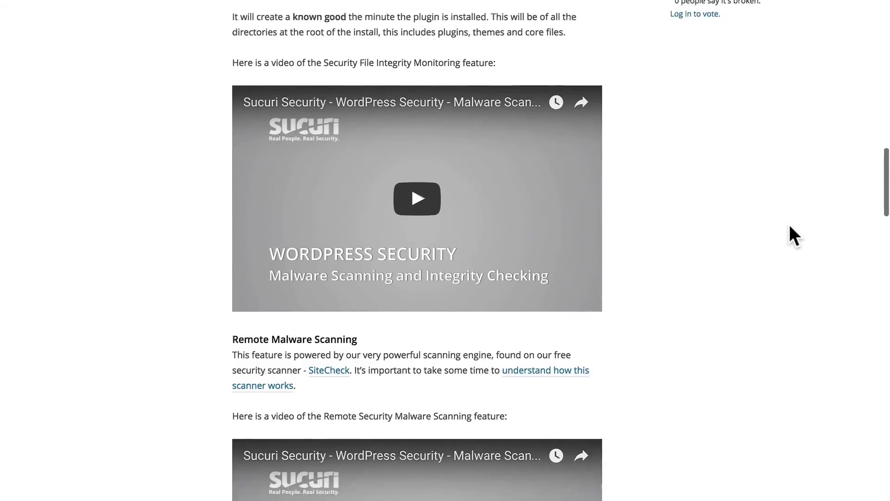
pyautogui.scroll(-1, 788, 225)
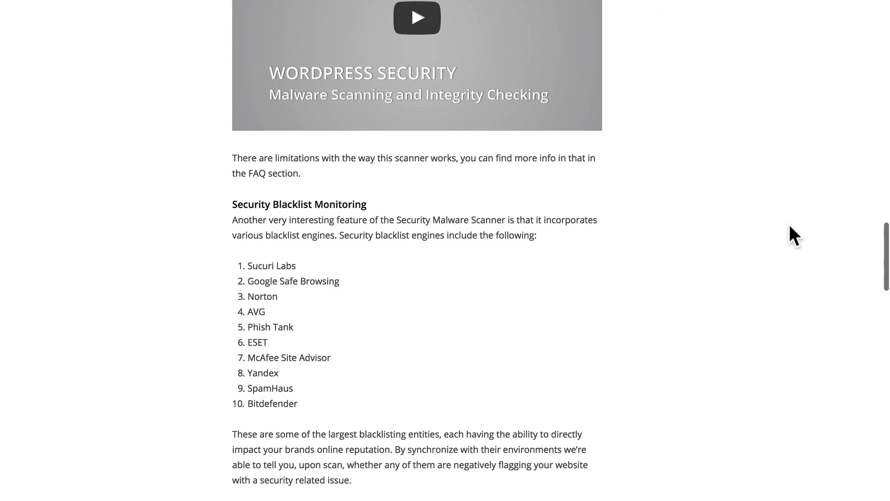
pyautogui.scroll(-4, 789, 224)
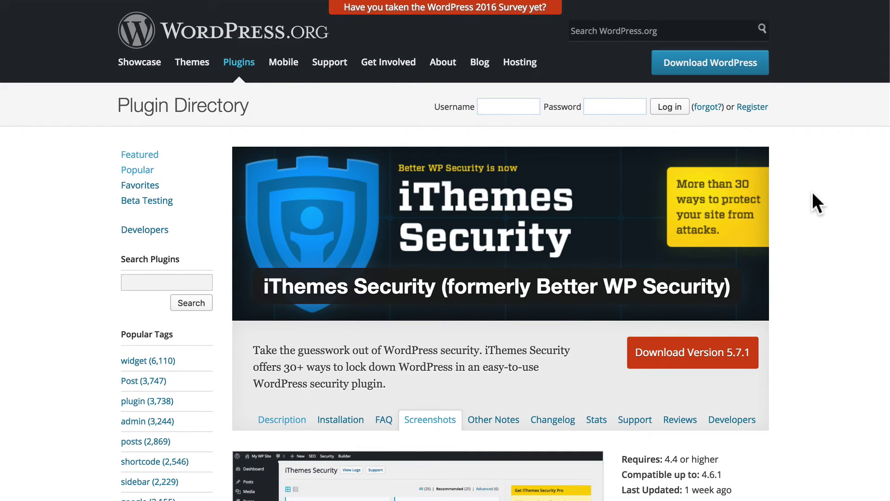
# Scroll through the iThemes Security screenshots of its settings dashboard and return to the top.
pyautogui.scroll(-3, 445, 250)
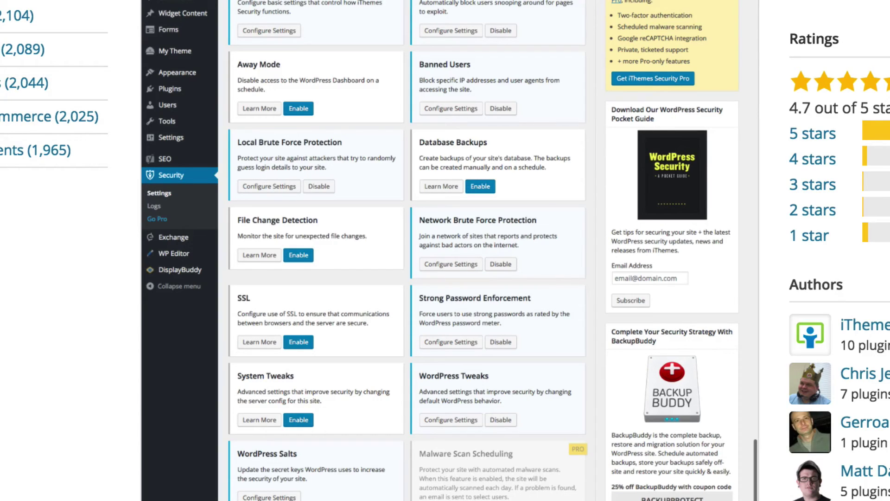
pyautogui.scroll(-5, 445, 250)
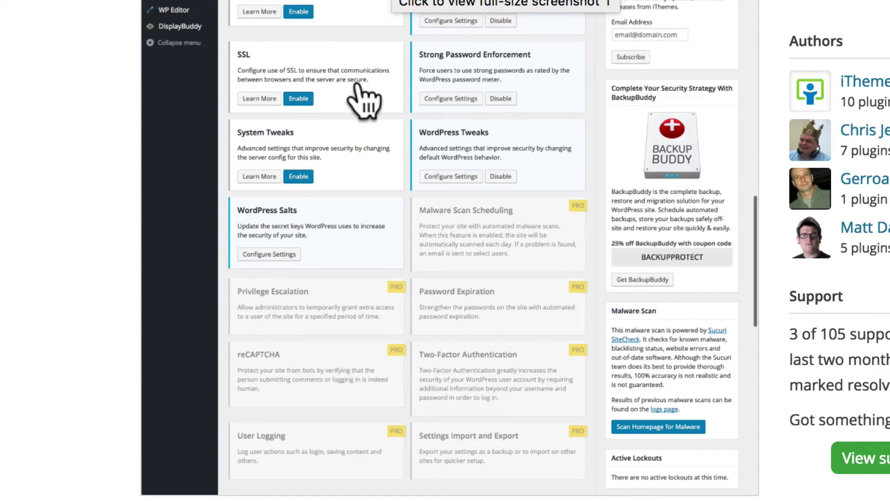
pyautogui.scroll(-10, 364, 100)
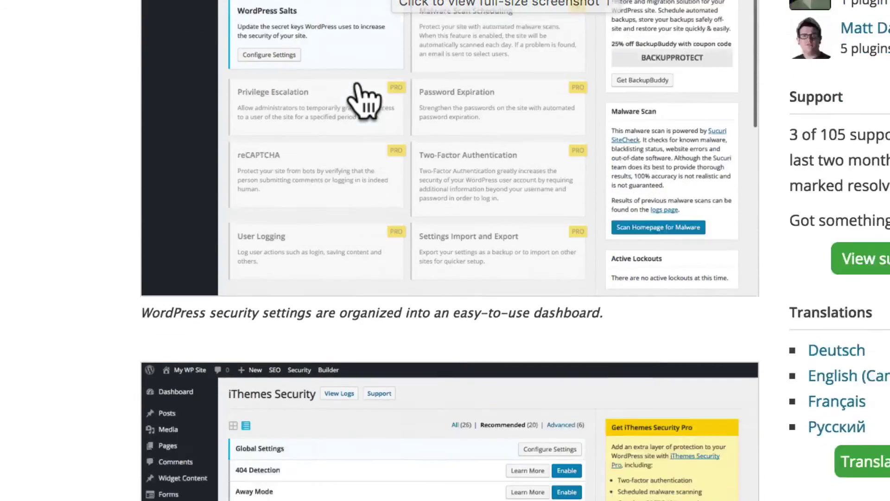
pyautogui.scroll(-9, 359, 83)
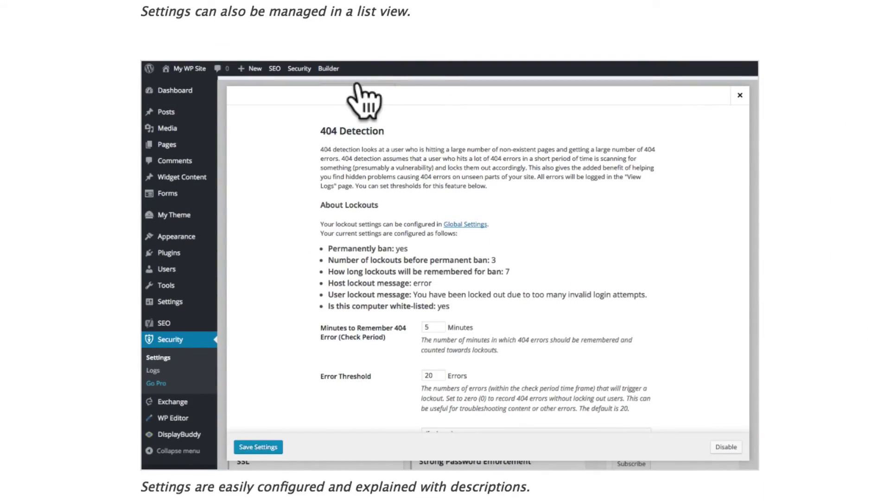
pyautogui.scroll(-10, 363, 100)
pyautogui.scroll(-8, 362, 99)
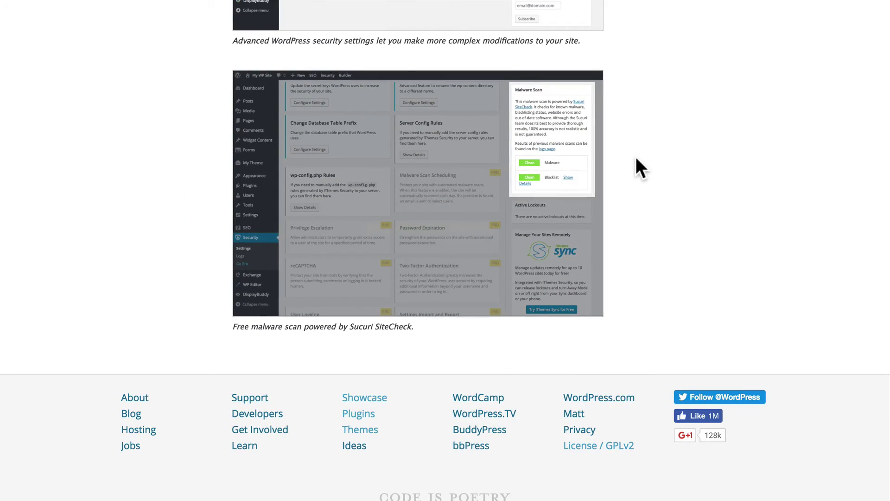
pyautogui.scroll(18, 636, 157)
pyautogui.scroll(10, 635, 157)
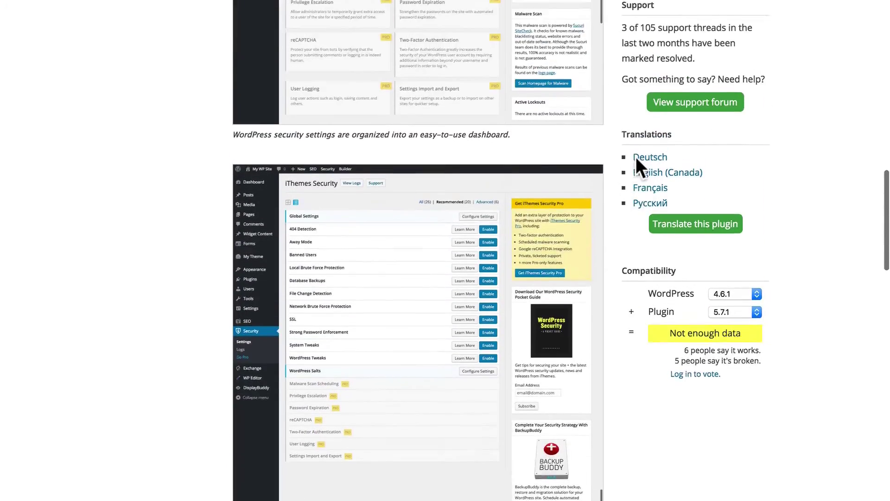
pyautogui.scroll(4, 626, 193)
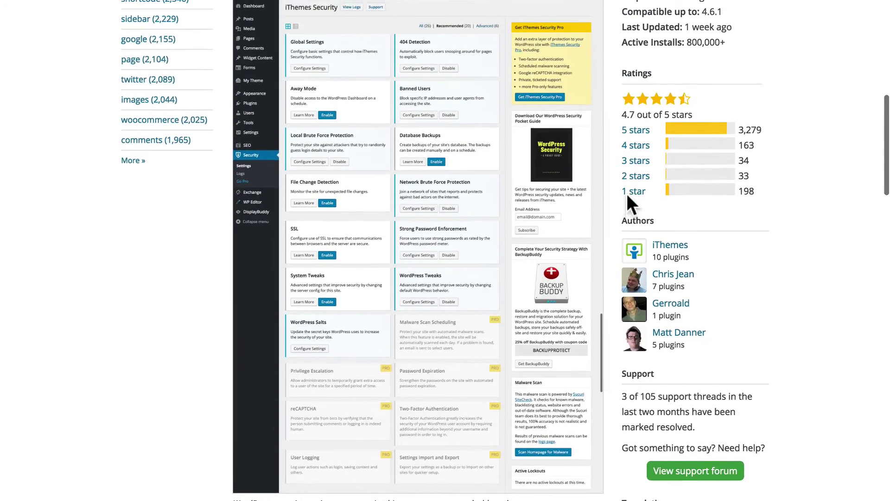
pyautogui.scroll(6, 606, 140)
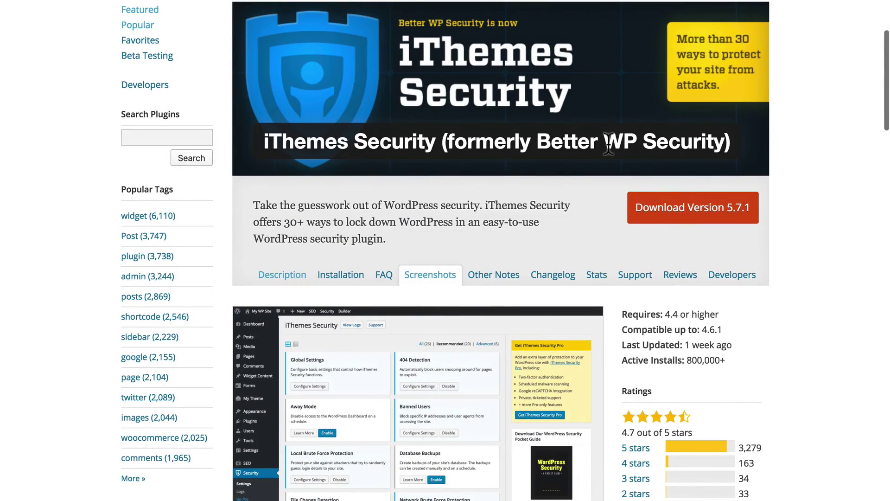